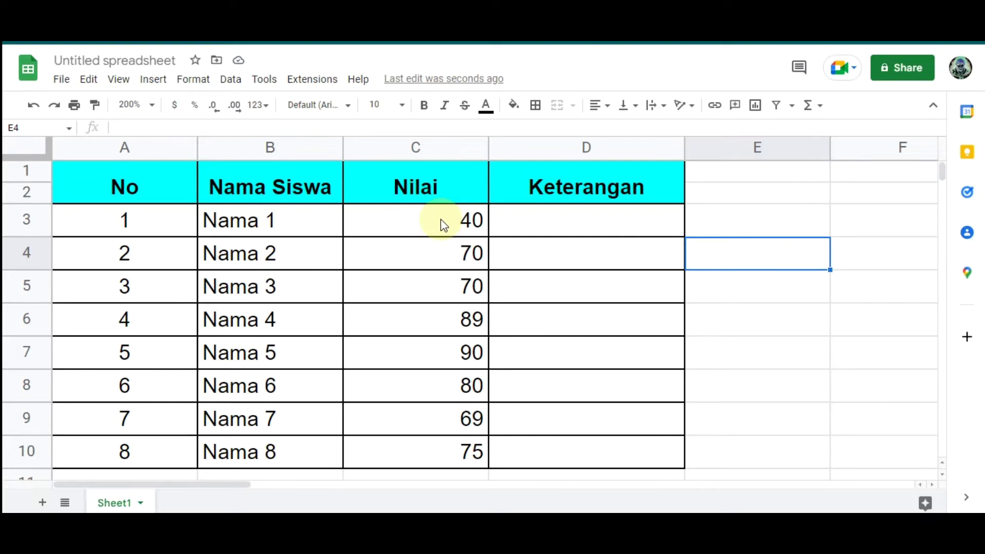
Step: Begin an =if( formula in cell D3
click(548, 222)
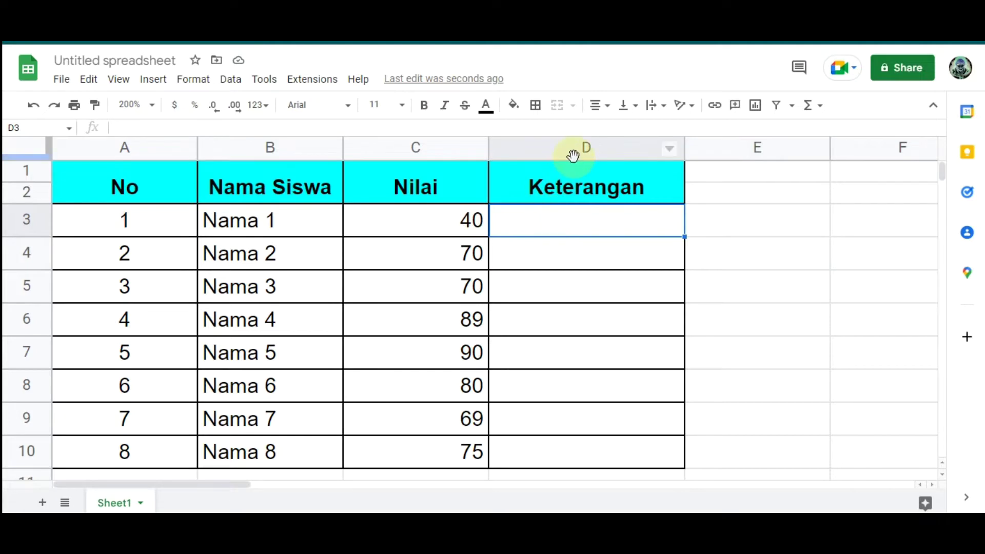
click(578, 224)
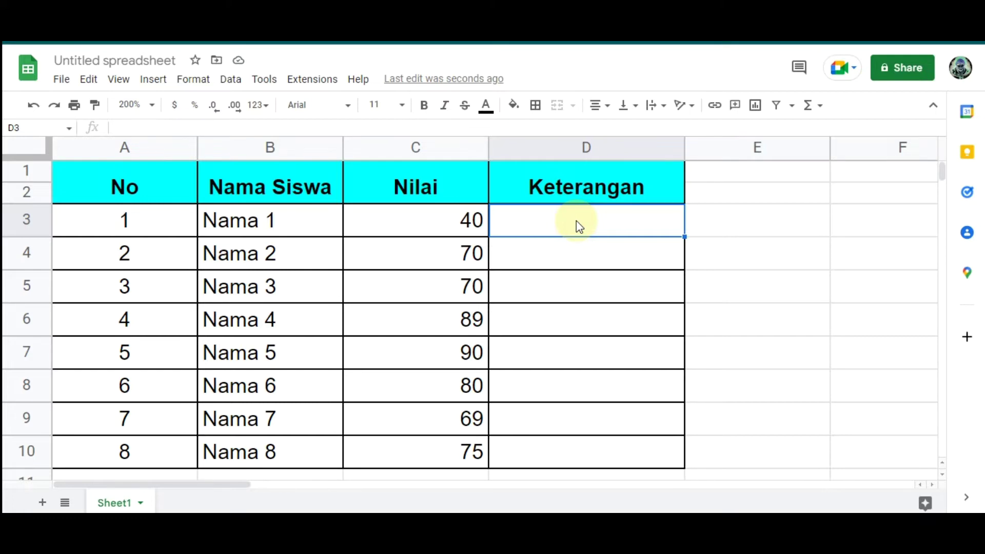
text(=)
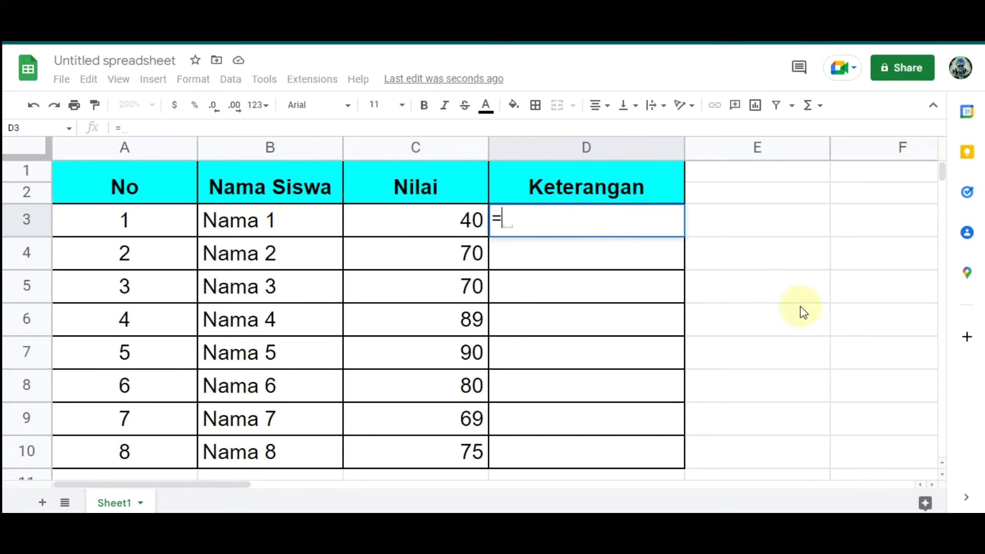
text(if)
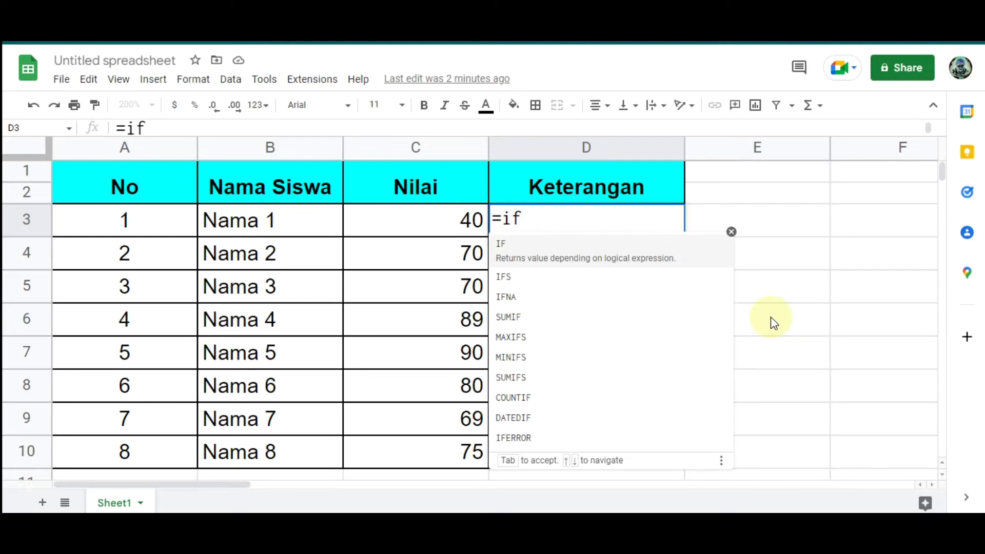
text(()
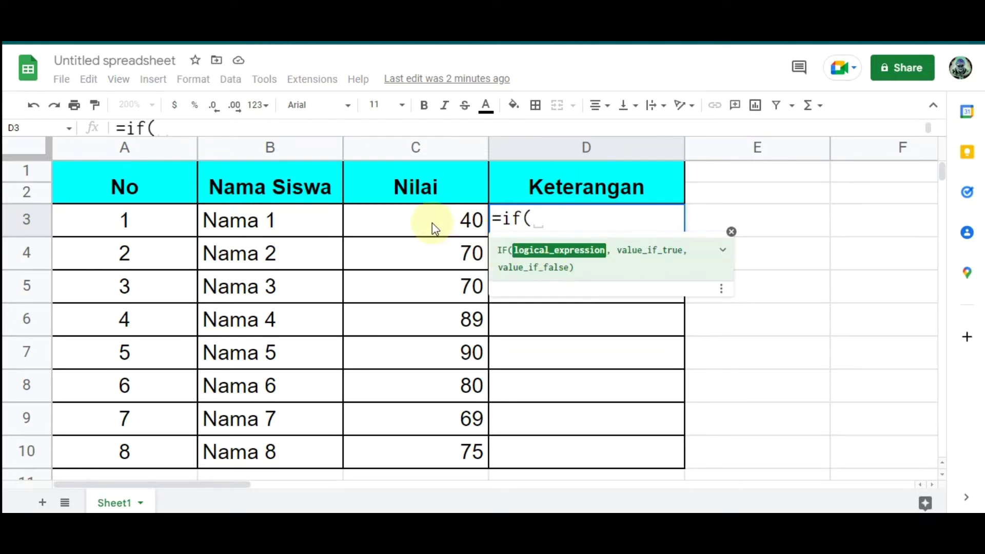
Step: Enter the test C3>=70 with "Lulus" as the value if true
click(432, 223)
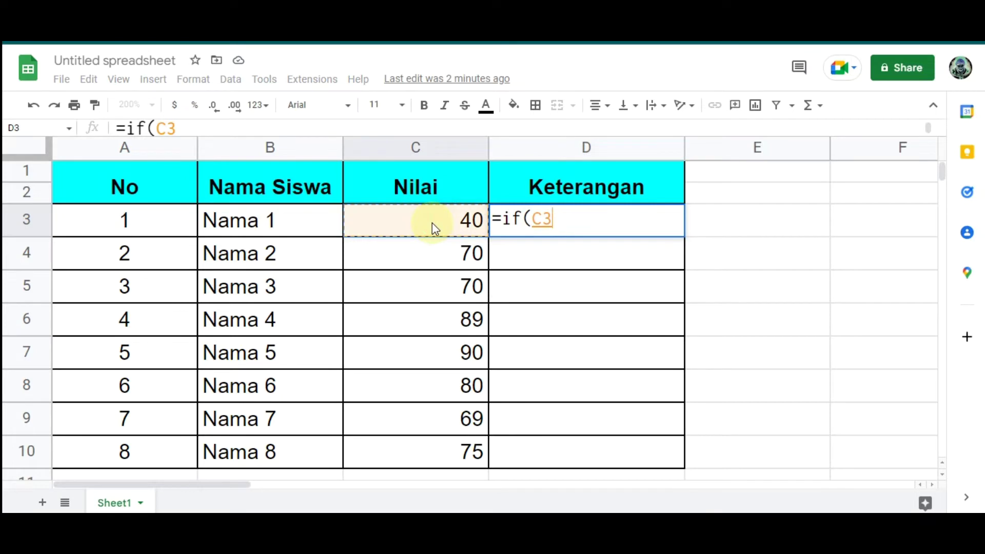
text(>)
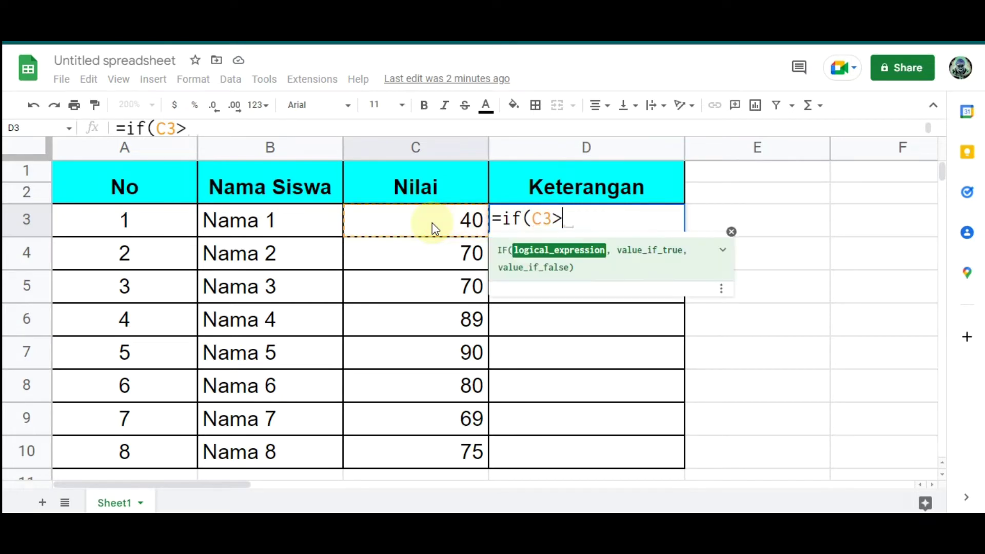
text(=70)
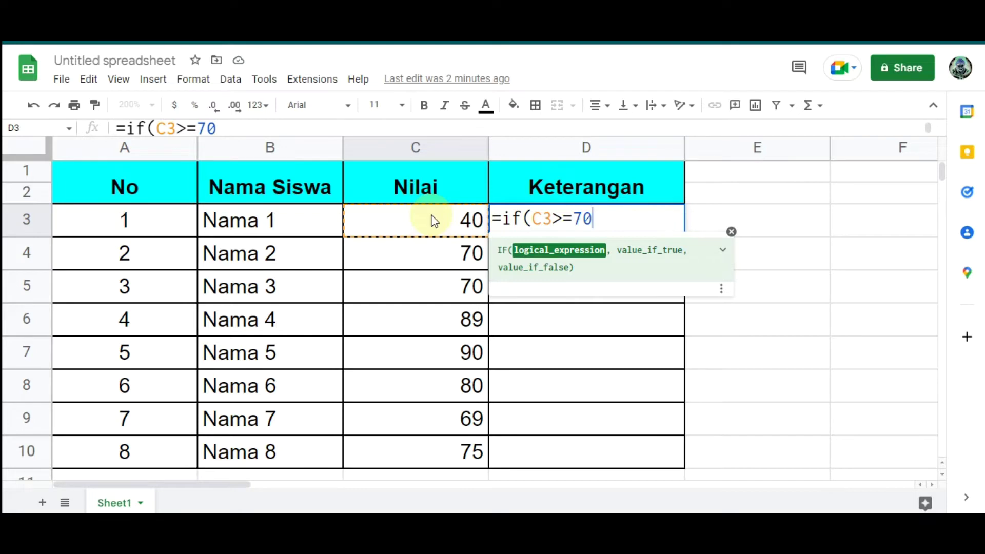
text(, )
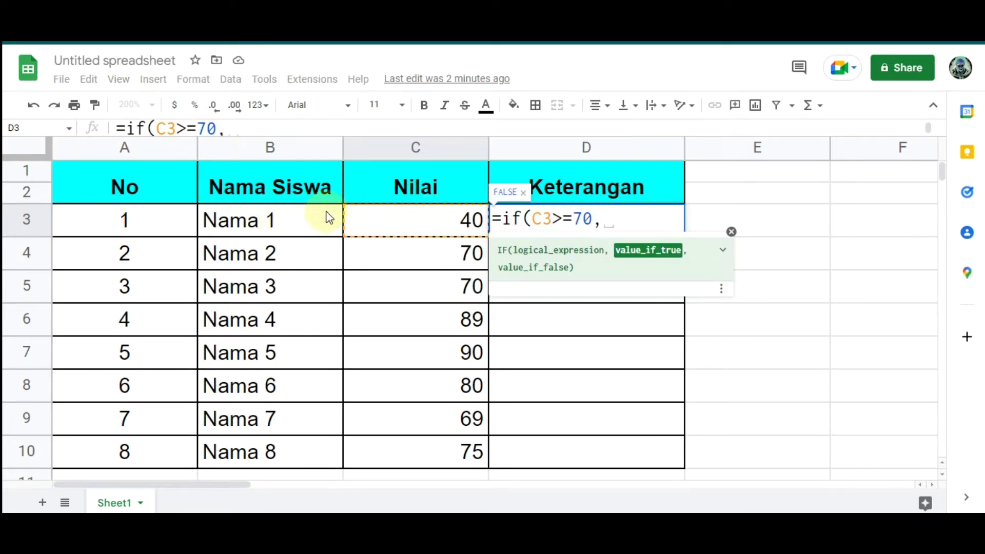
text("Lulus")
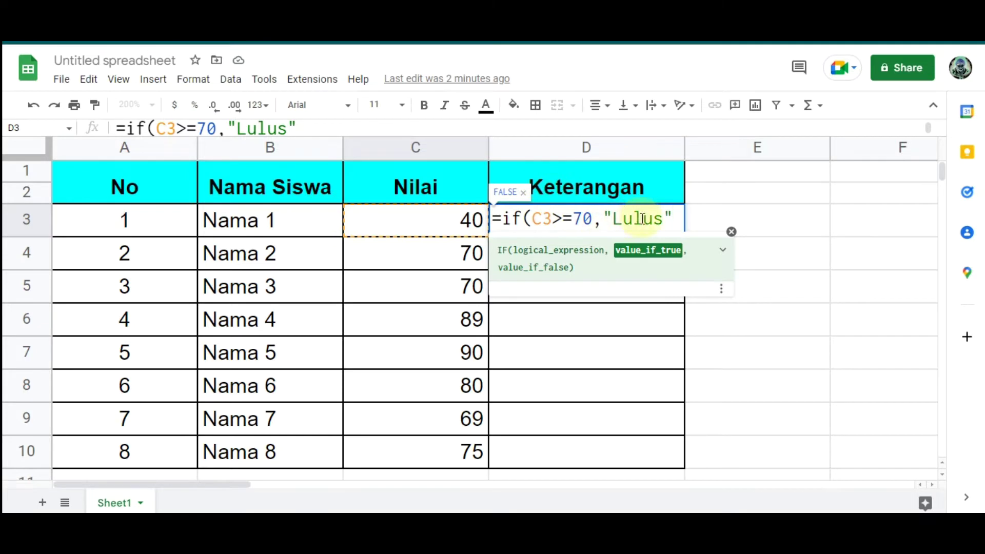
Step: After "Lulus", start a nested if( as the false value
click(612, 219)
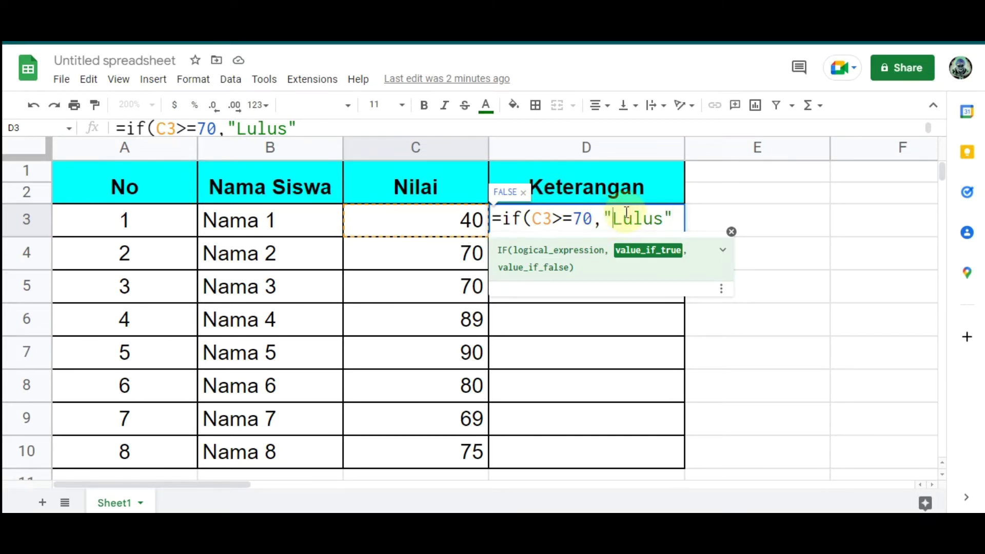
key(Left)
key(Left)
key(Right)
key(Right)
key(Right)
key(Right)
key(Right)
key(Right)
key(Right)
key(Right)
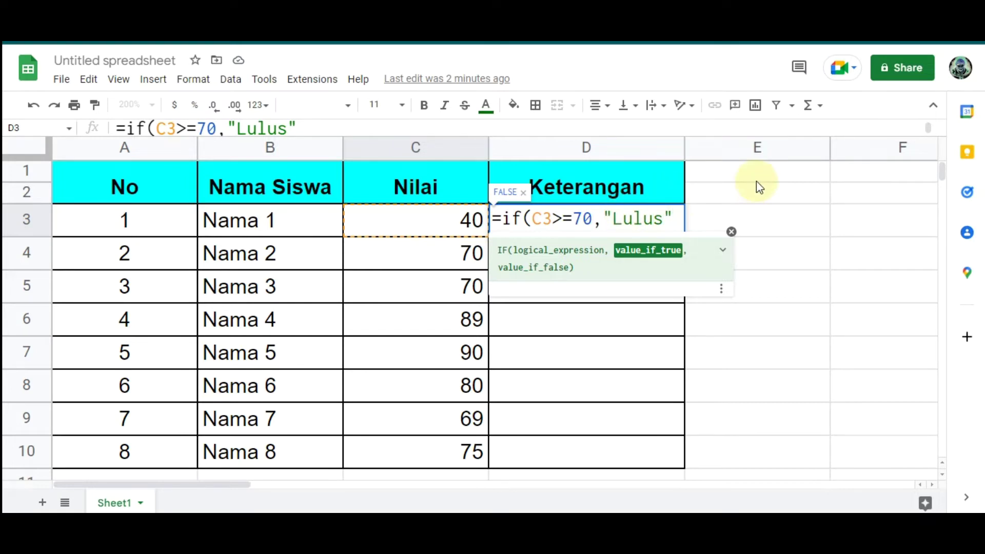
text(,)
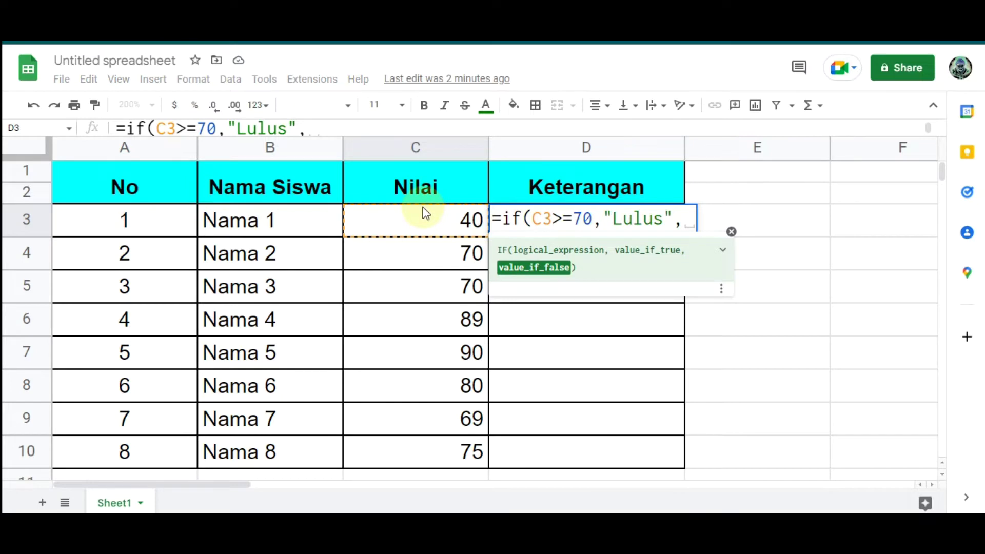
text(if)
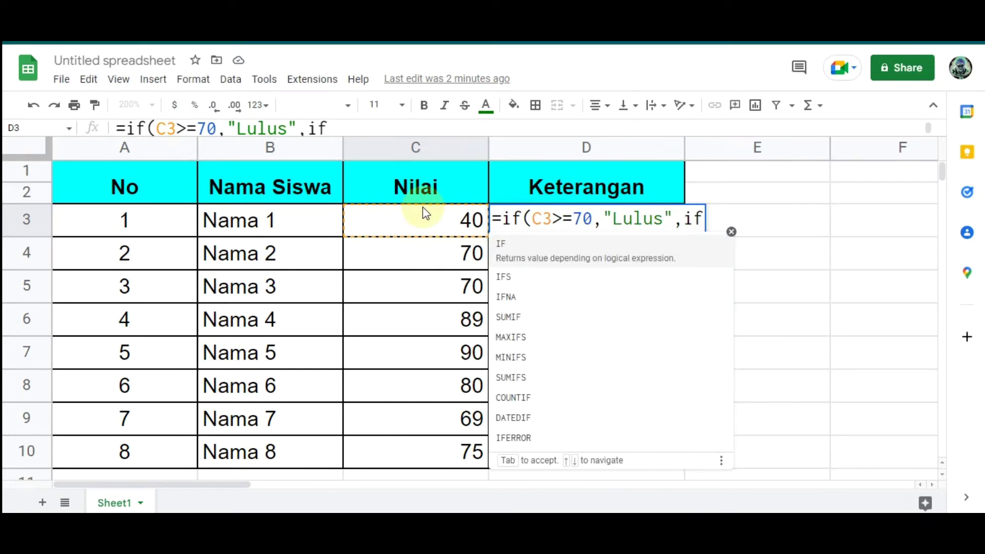
text(()
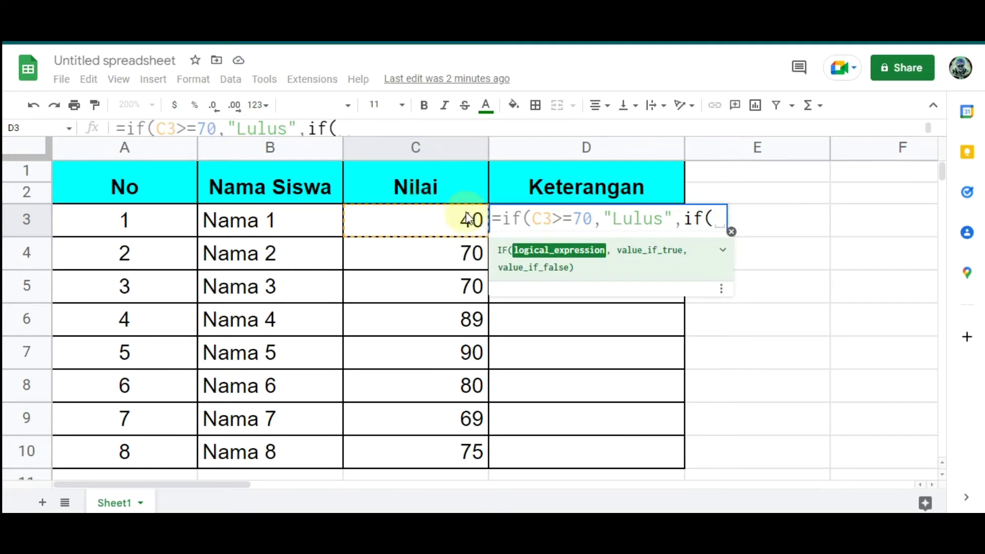
Step: Make the nested IF test C3<70 and return "Tidak Lulus", then close both parentheses
click(435, 220)
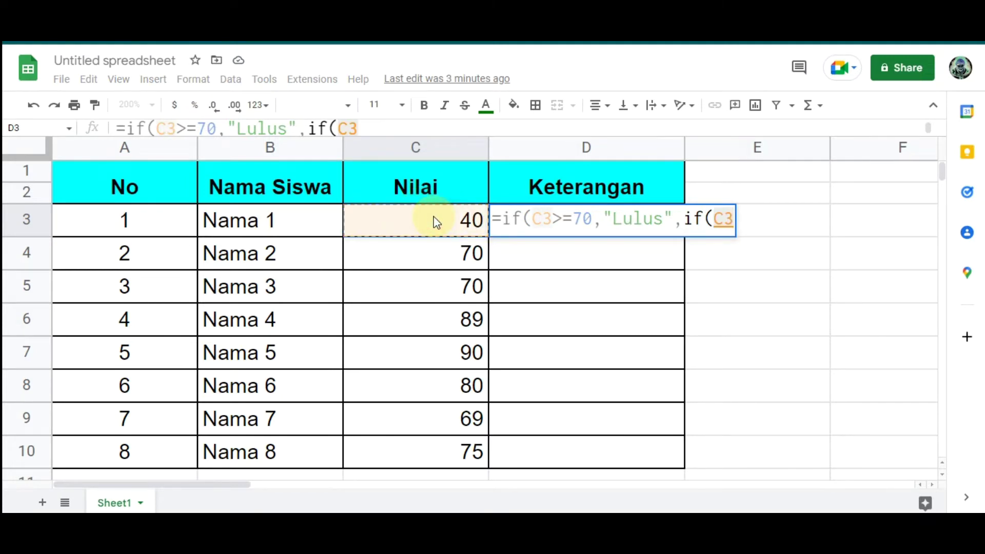
text(<70)
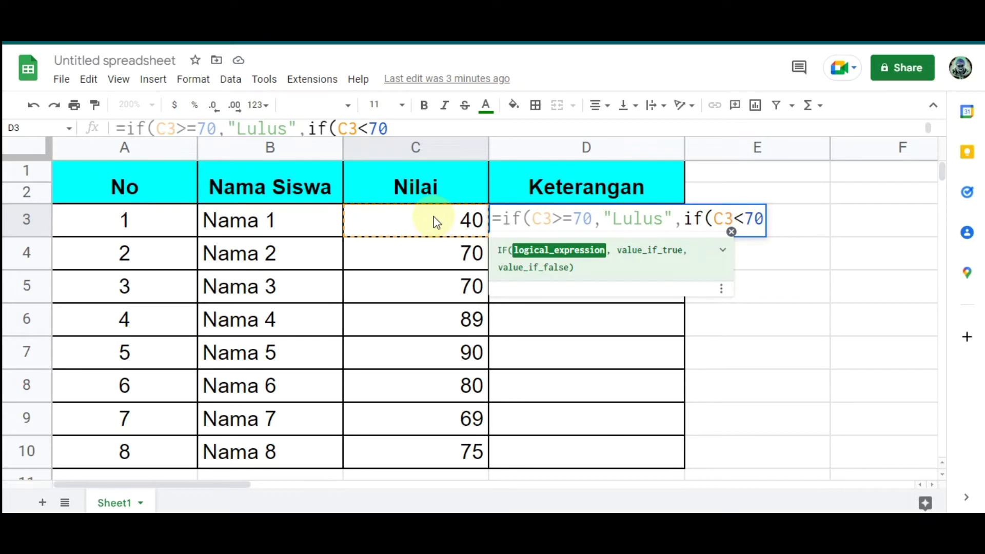
text(,)
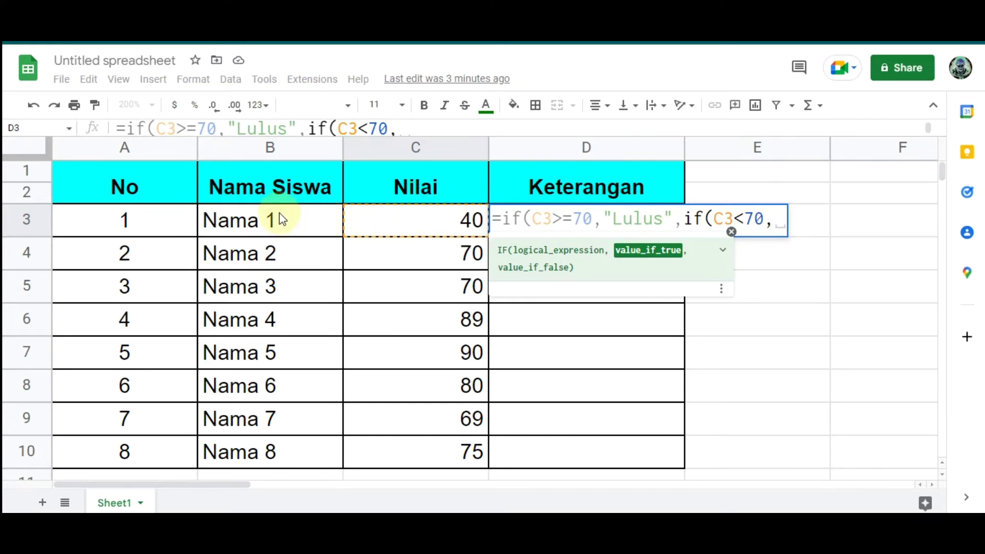
text(")
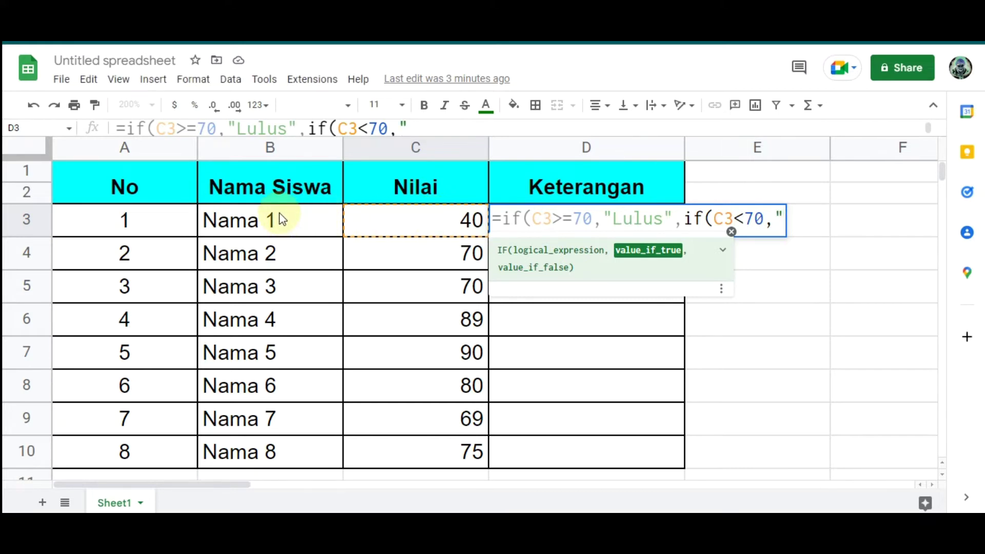
text(Tidak Lulus)
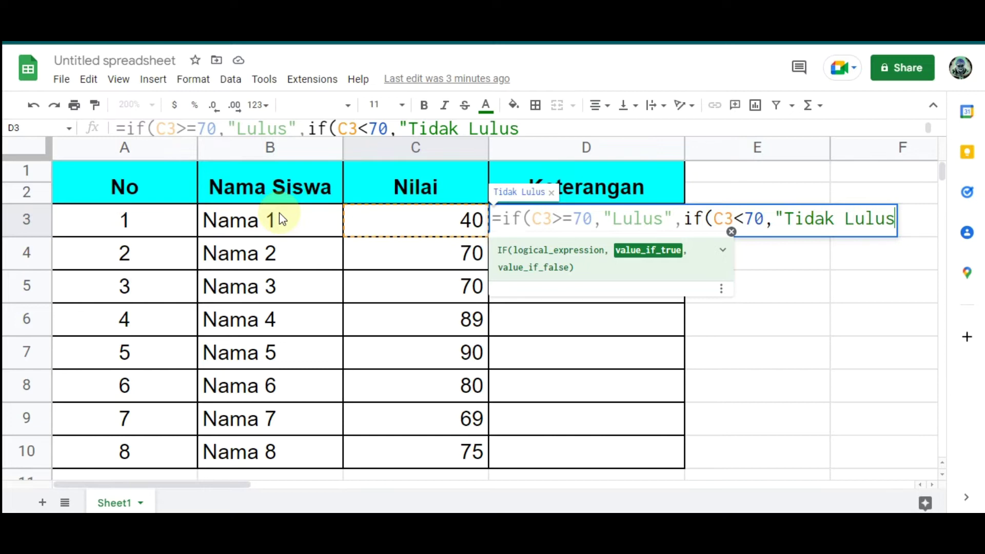
text(")
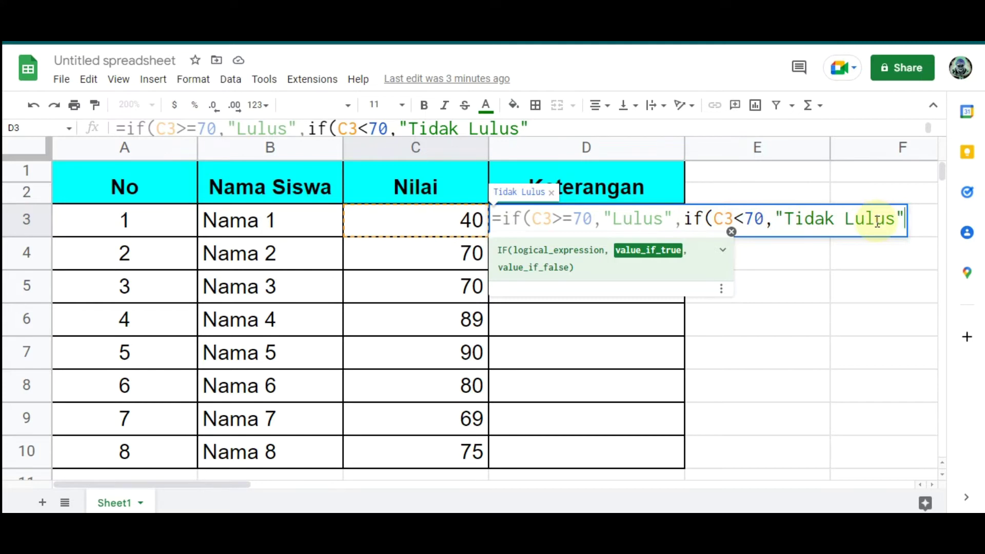
text()))
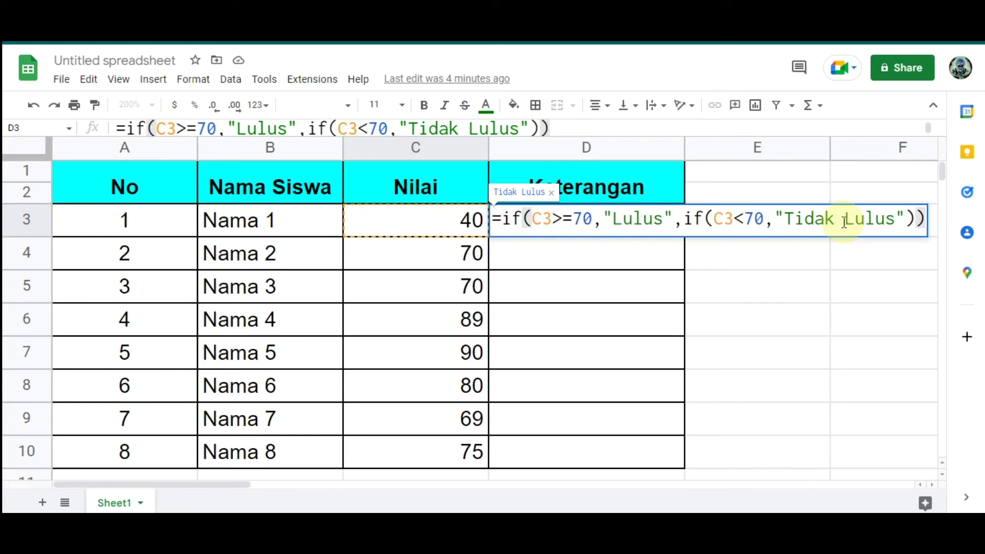
Step: Commit =if(C3>=70,"Lulus",if(C3<70,"Tidak Lulus")) in D3
key(Return)
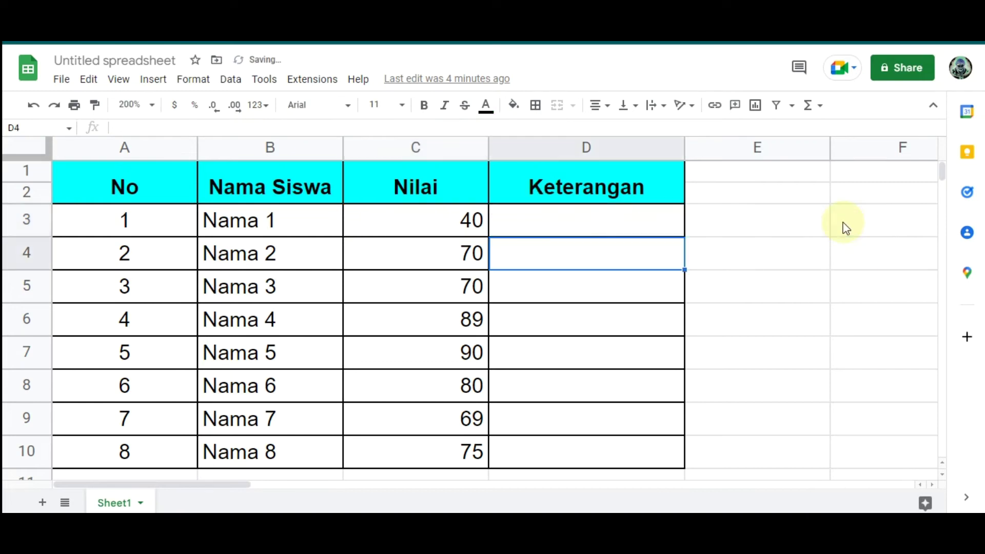
click(610, 220)
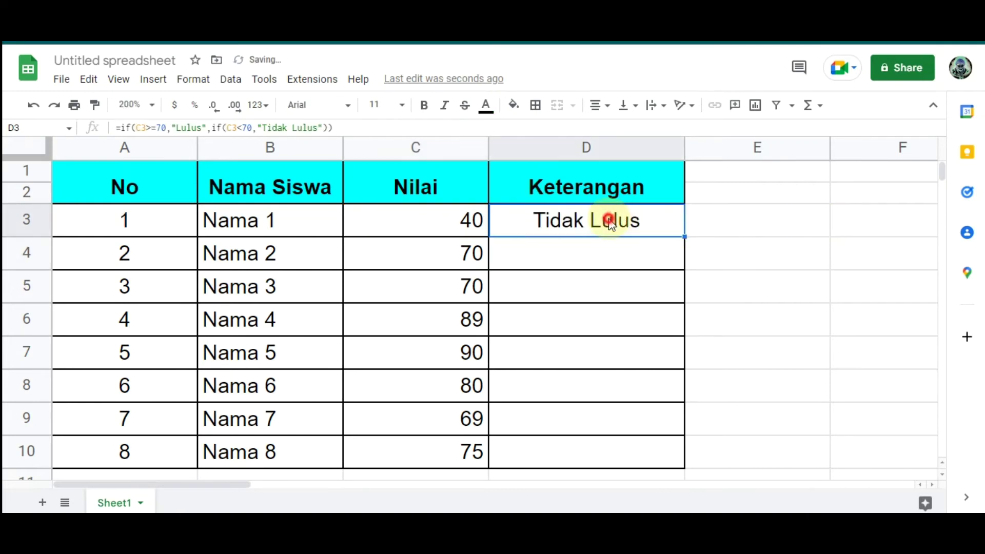
double_click(610, 220)
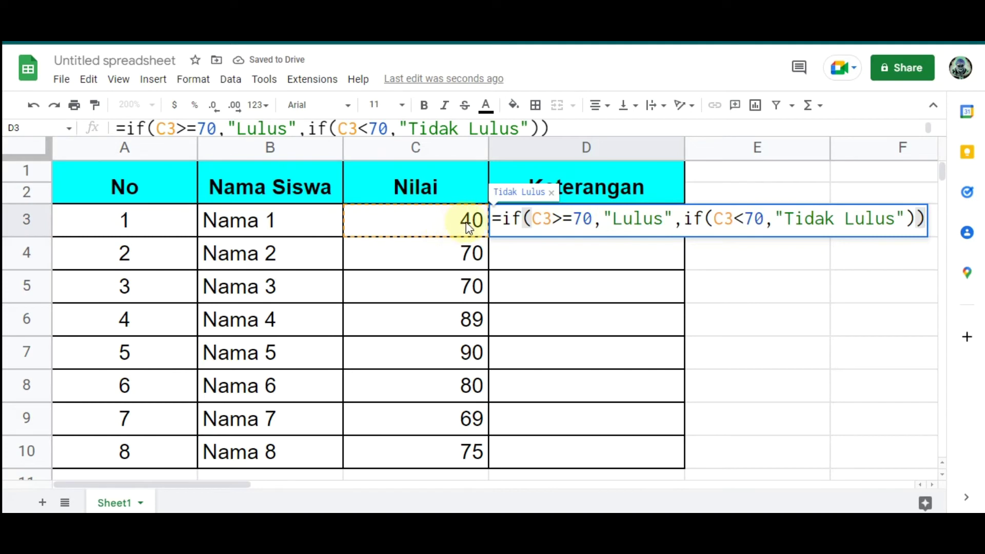
key(Return)
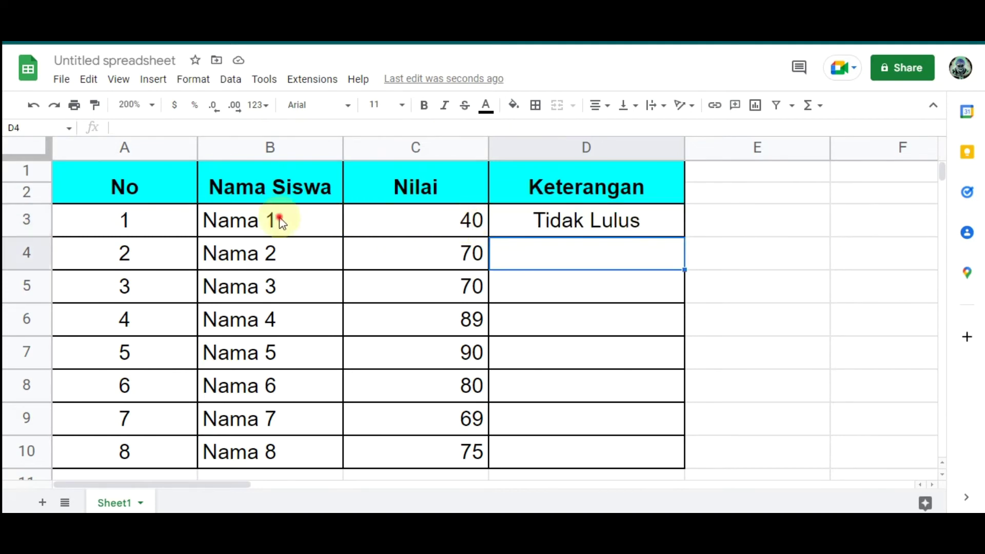
click(284, 218)
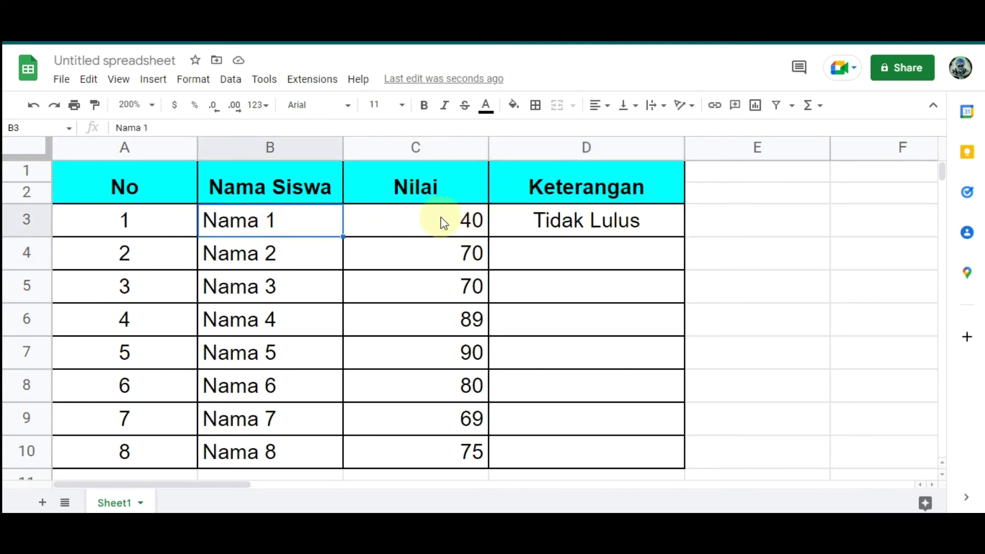
click(595, 225)
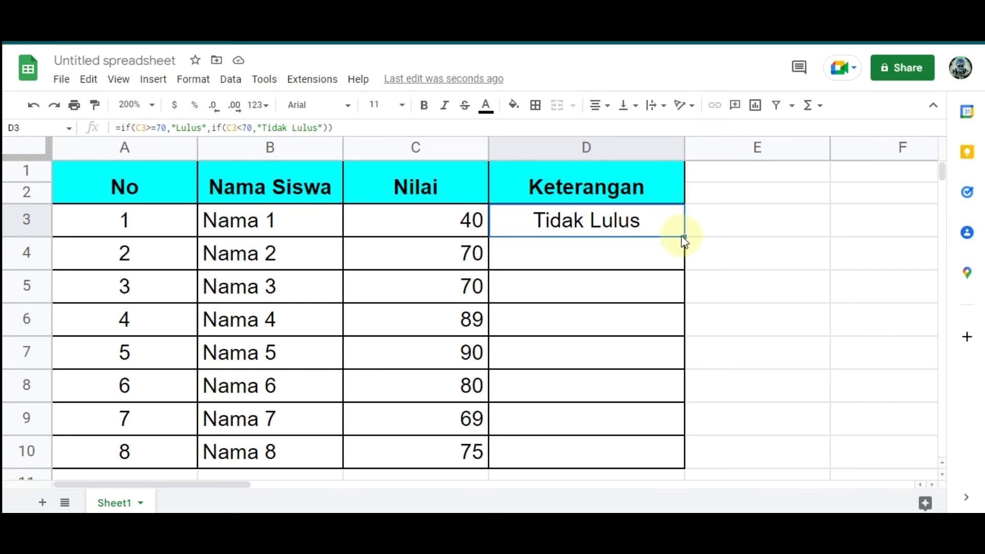
drag(684, 236, 672, 453)
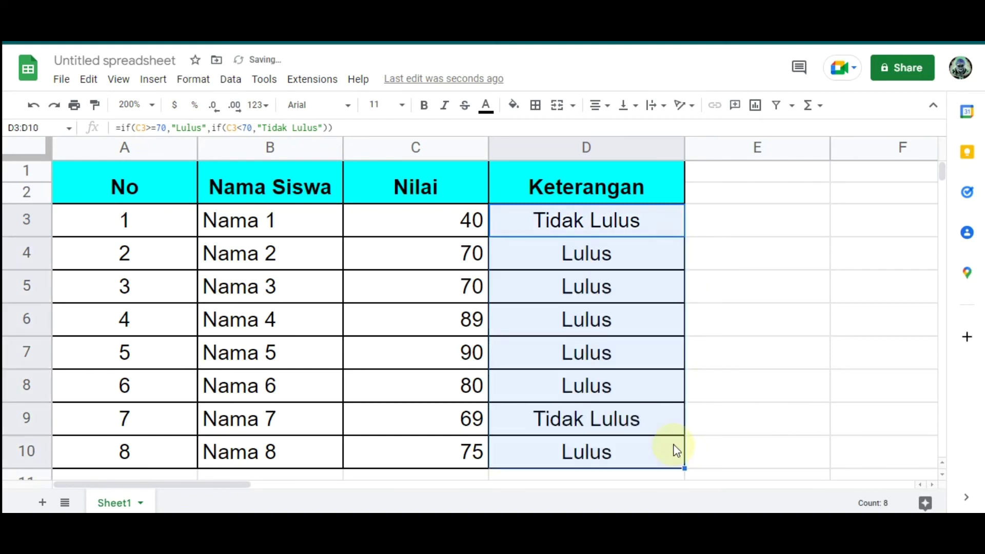
Step: Deselect the filled cells and check D4's copied formula against its score of 70 in C4
click(700, 261)
click(557, 262)
click(459, 262)
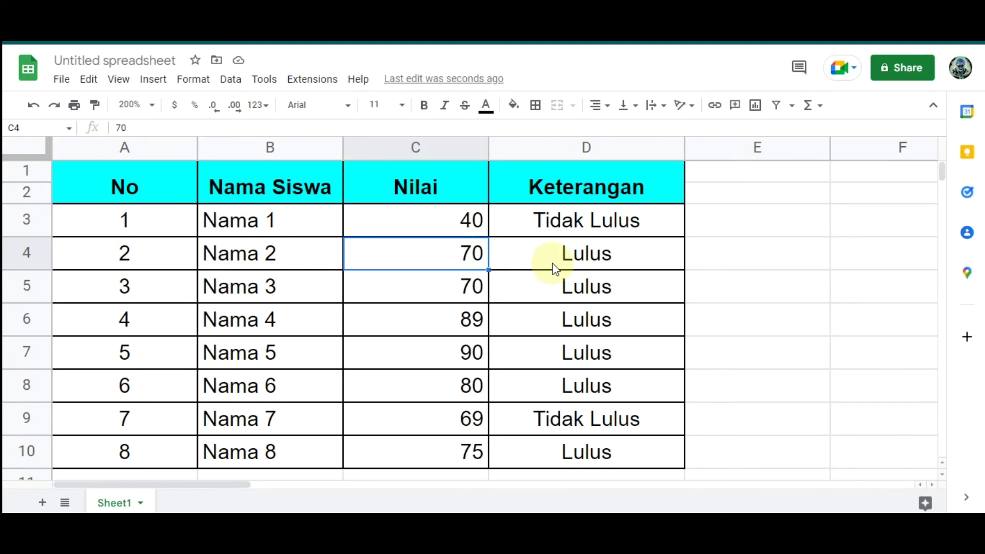
click(613, 432)
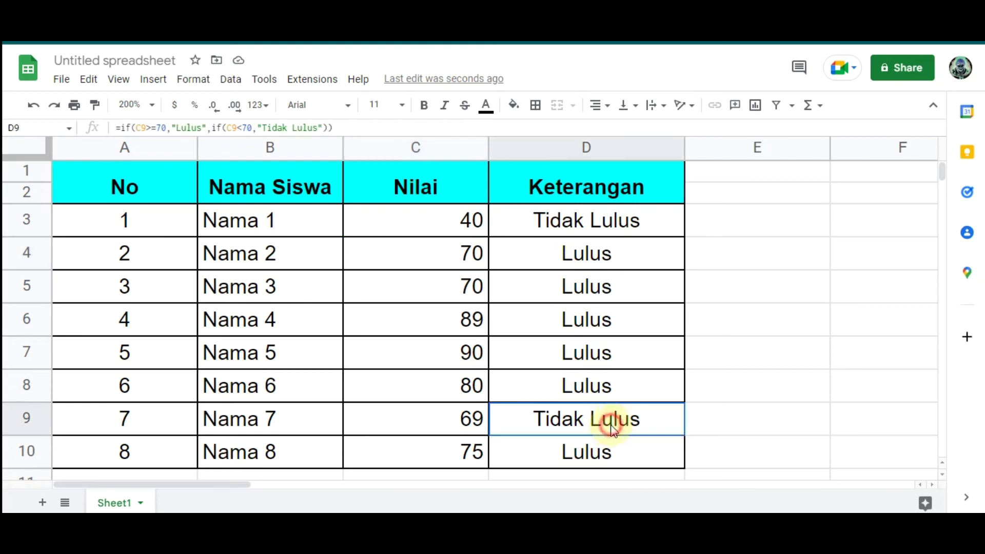
click(614, 348)
click(609, 218)
double_click(610, 219)
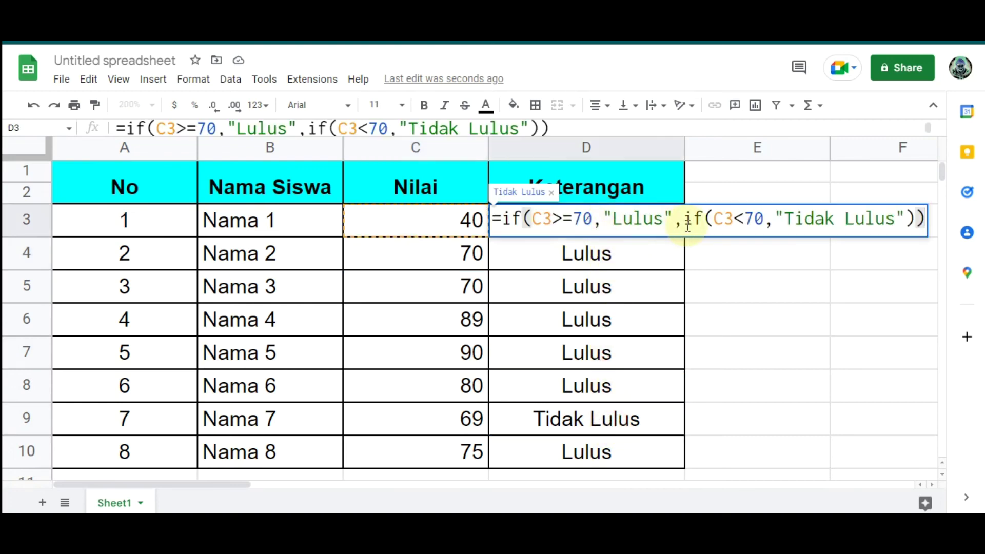